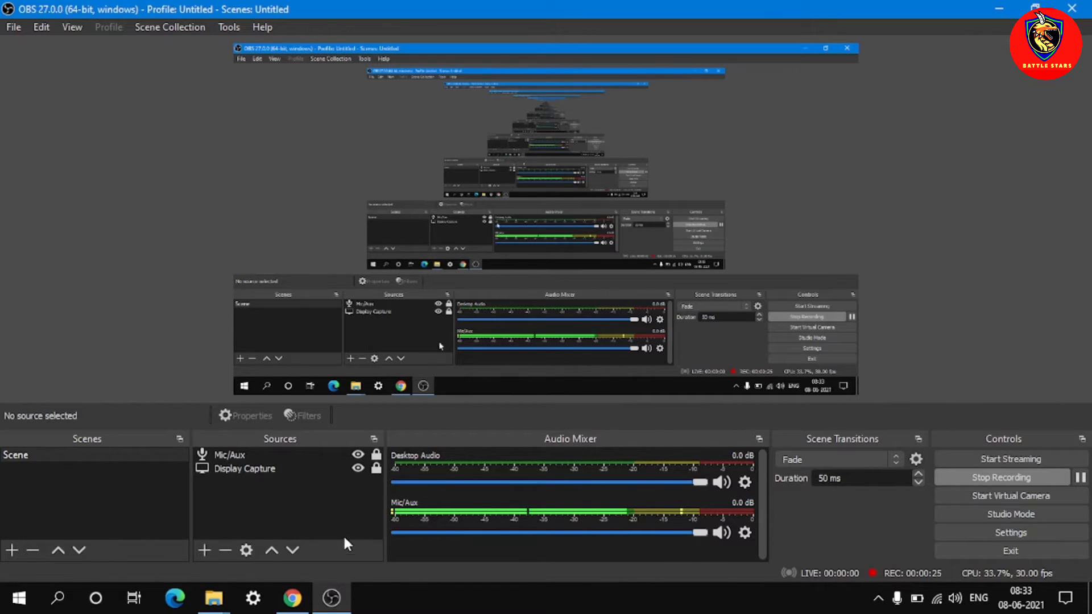
Switch from the recording OBS window to Chrome's new tab page.
left_click(292, 598)
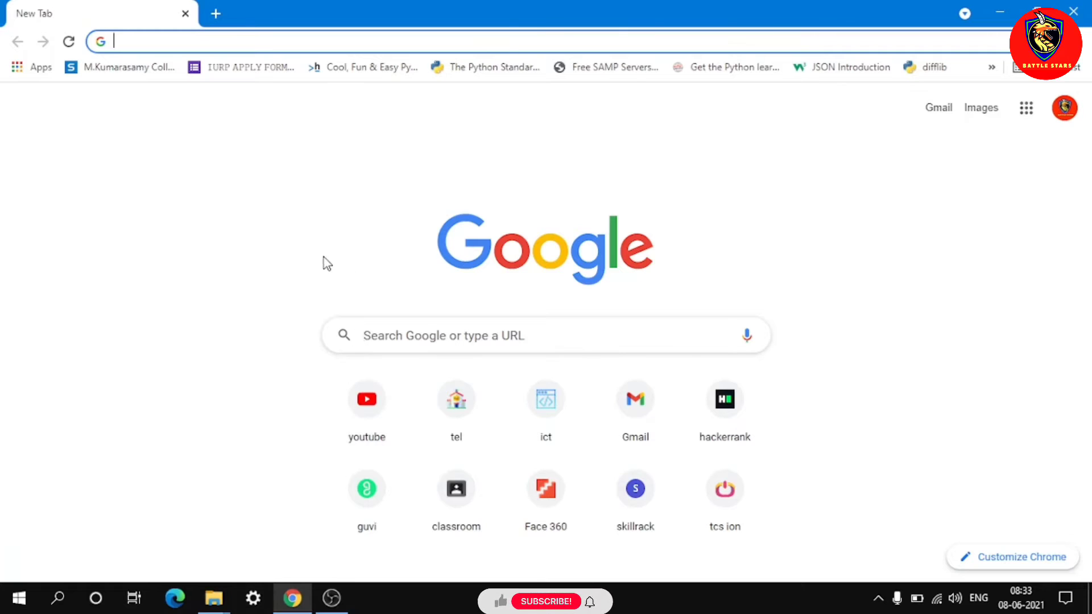
Search for 'clownfish voice changer' and open the Clownfish Download v1.45 page.
left_click(438, 338)
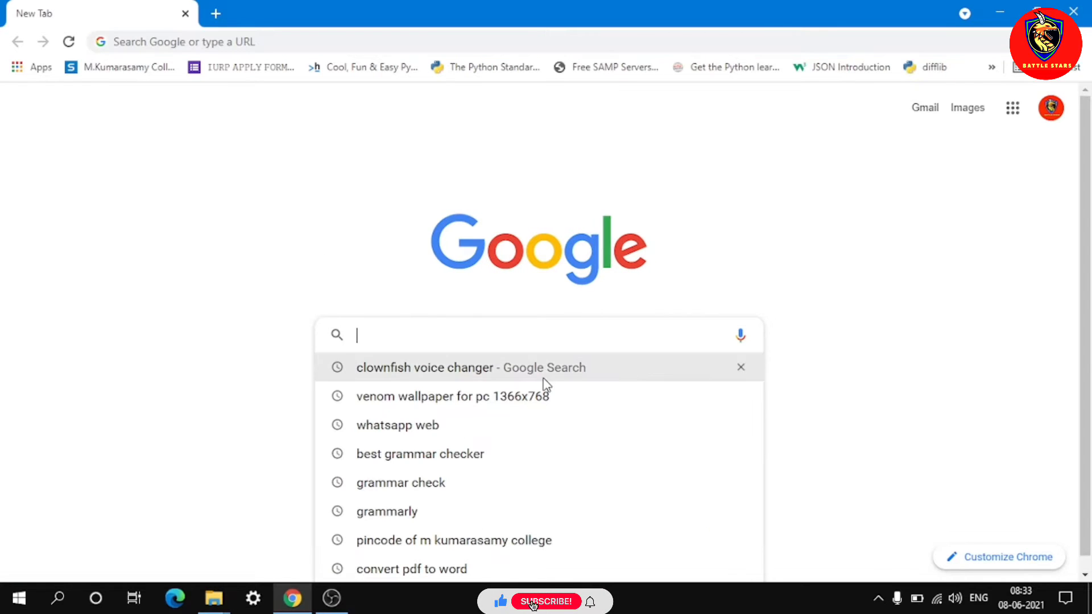
left_click(543, 378)
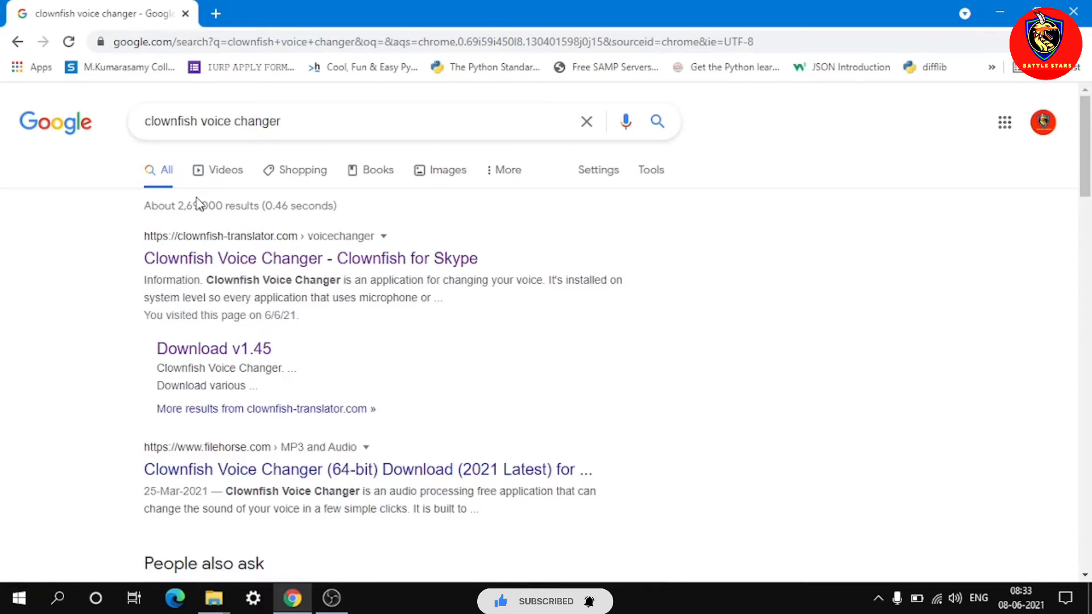
left_click(228, 356)
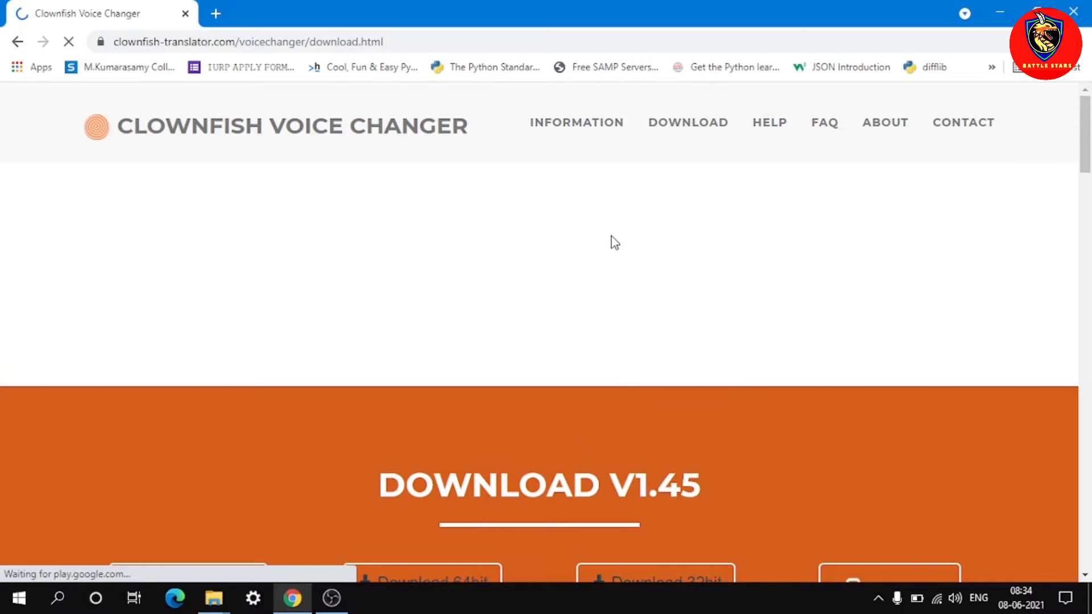
Download the 64-bit (64bit VST) installer and minimise Chrome.
scroll(615, 236, "down", 5)
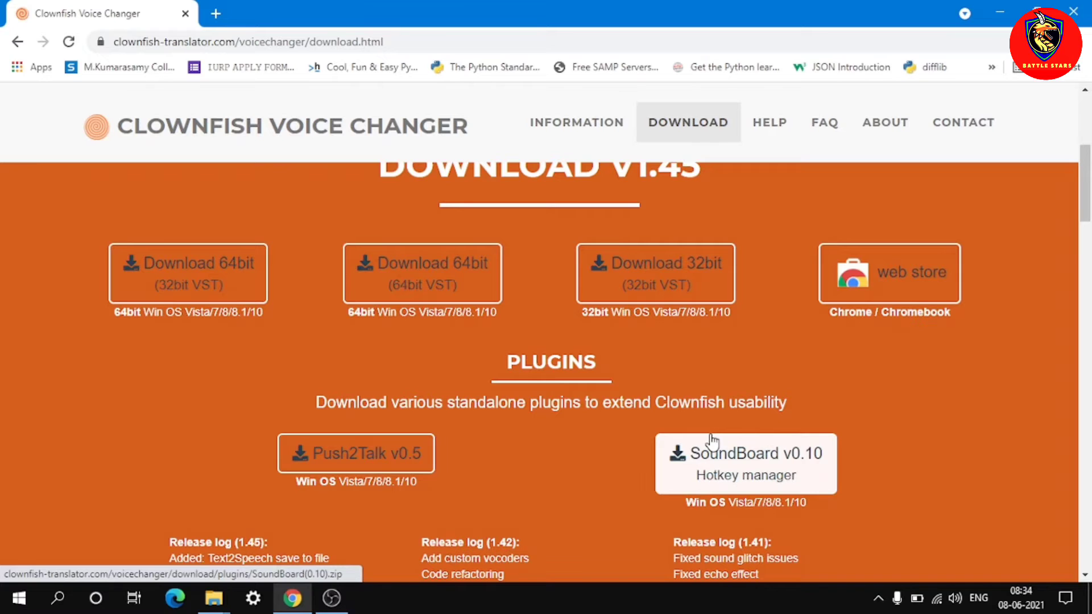
left_click(432, 284)
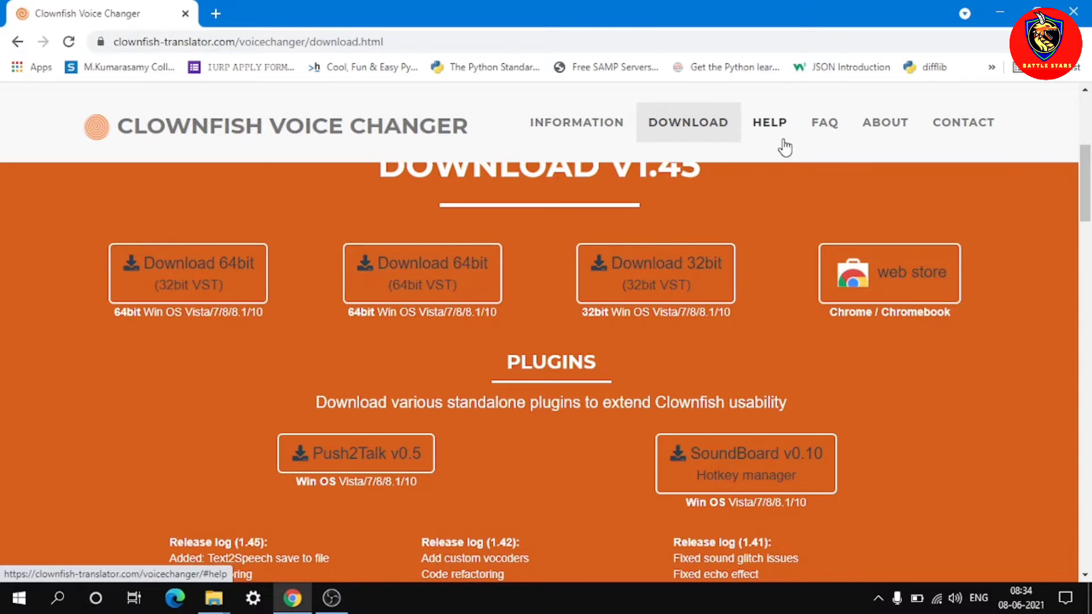
left_click(997, 10)
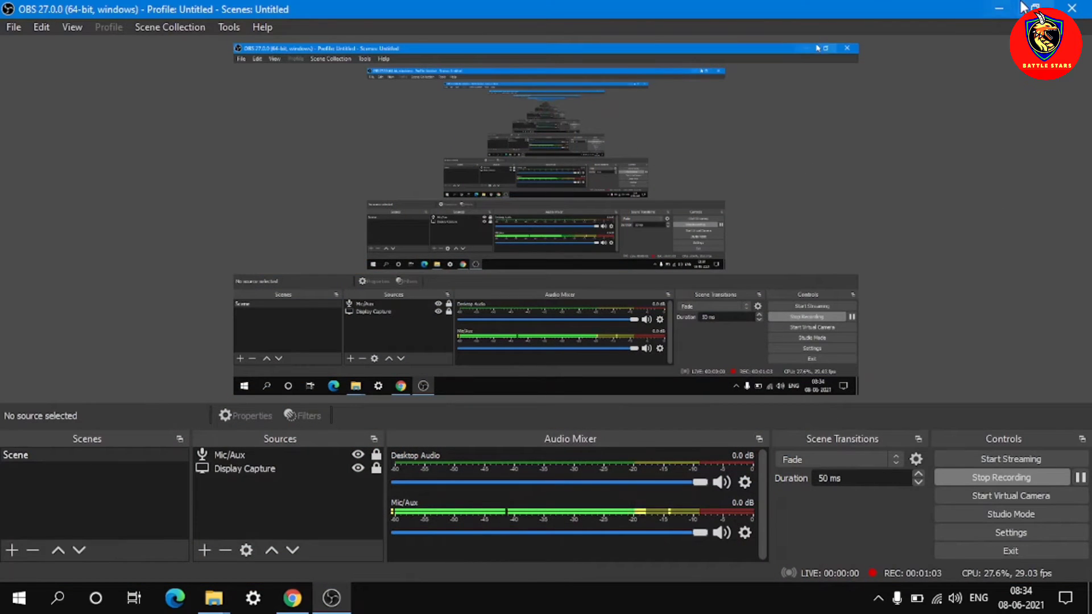
Open New folder from the desktop, run VoiceChanger64f(1.45).exe and continue past the welcome page.
left_click(999, 8)
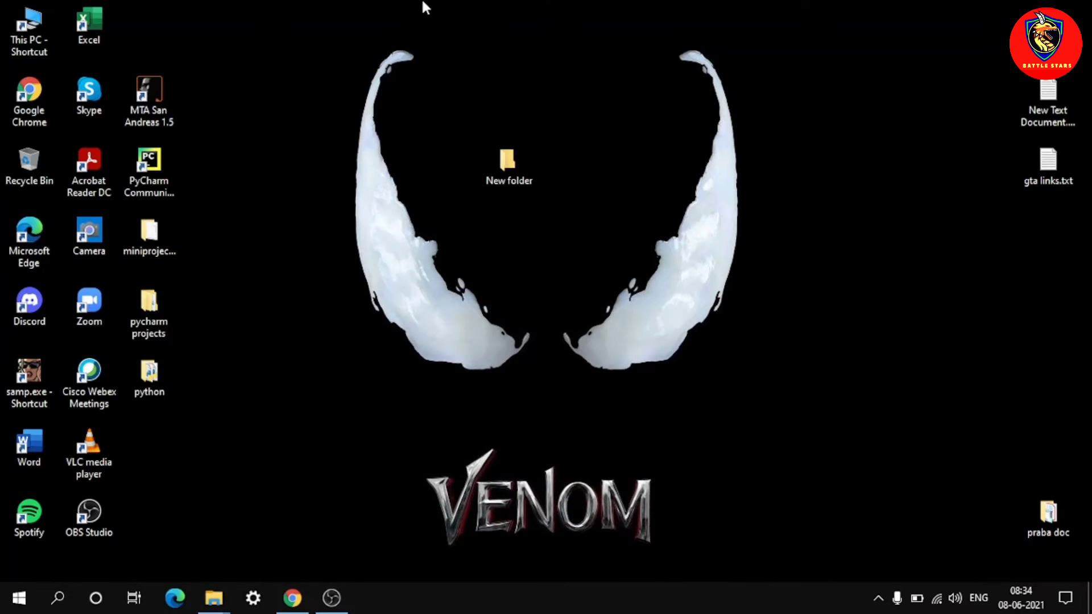
double_click(506, 165)
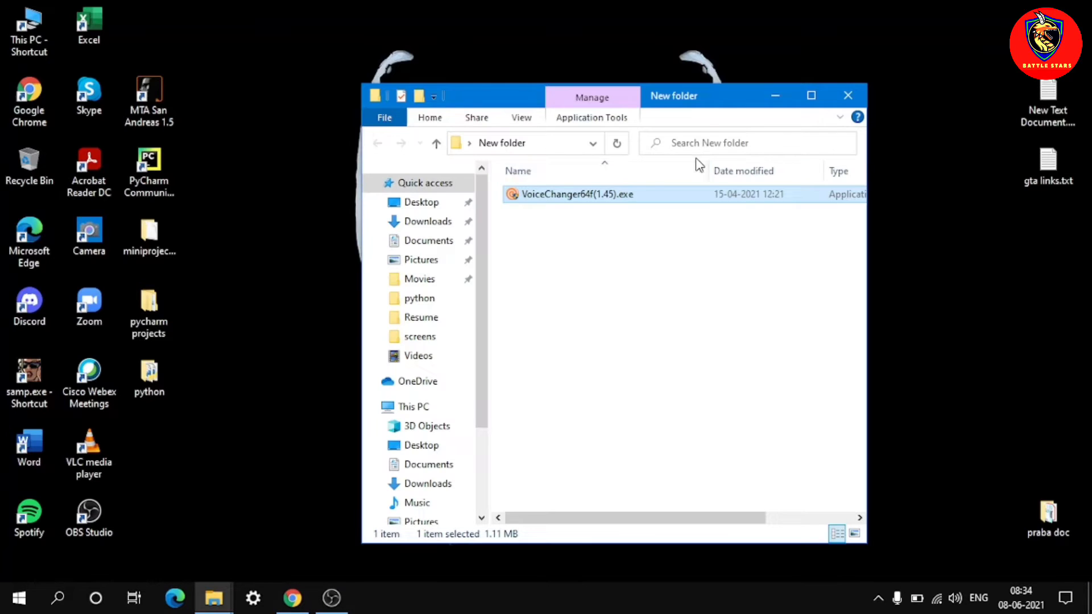
double_click(696, 96)
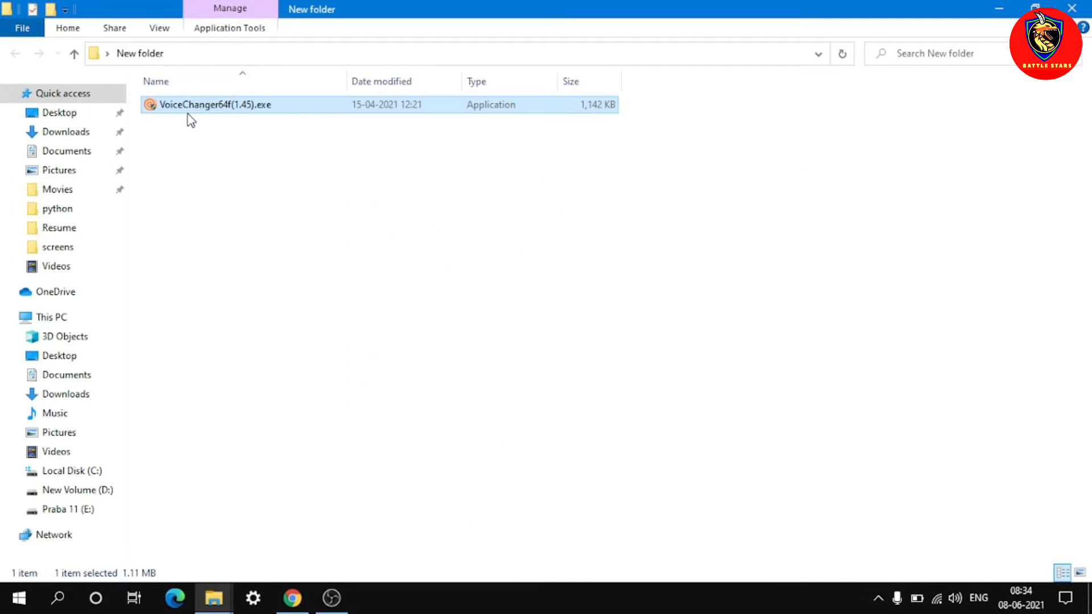
double_click(276, 107)
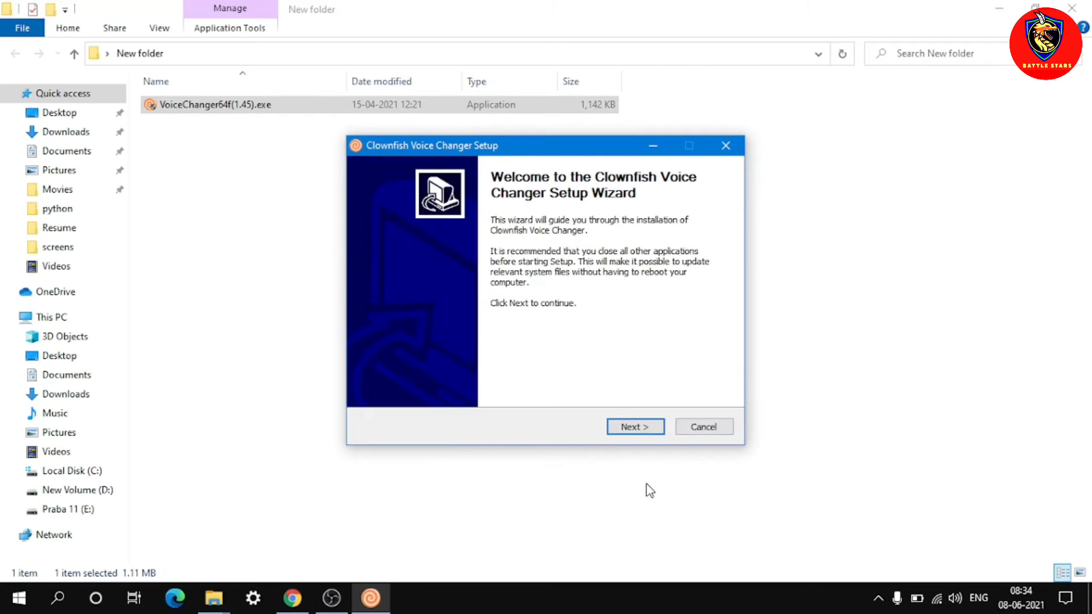
left_click(633, 427)
Install Clownfish with the default components and install location, then finish the setup wizard.
left_click(624, 424)
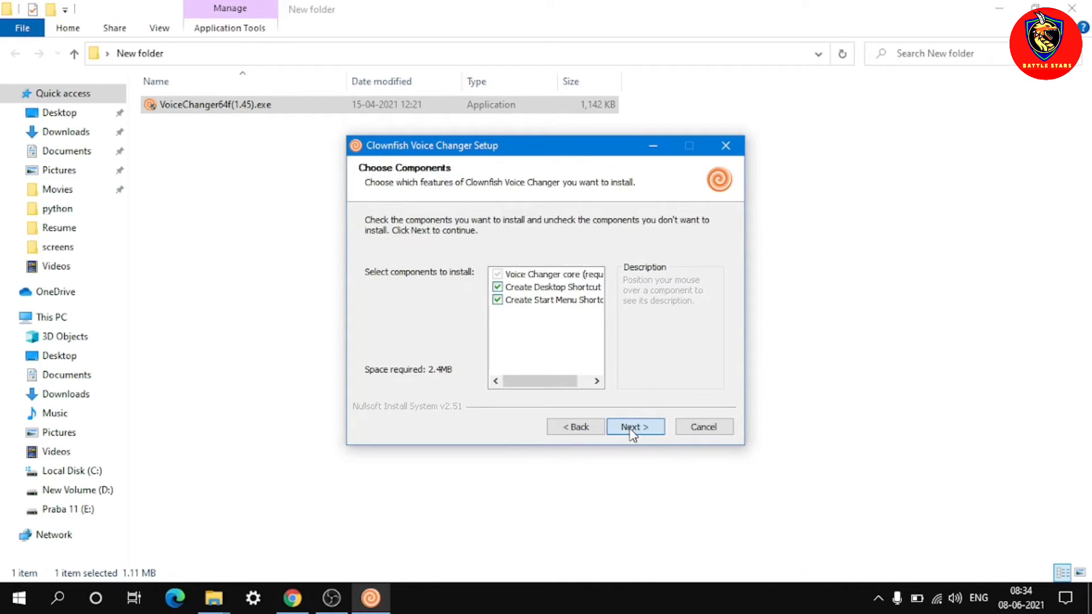
left_click(635, 427)
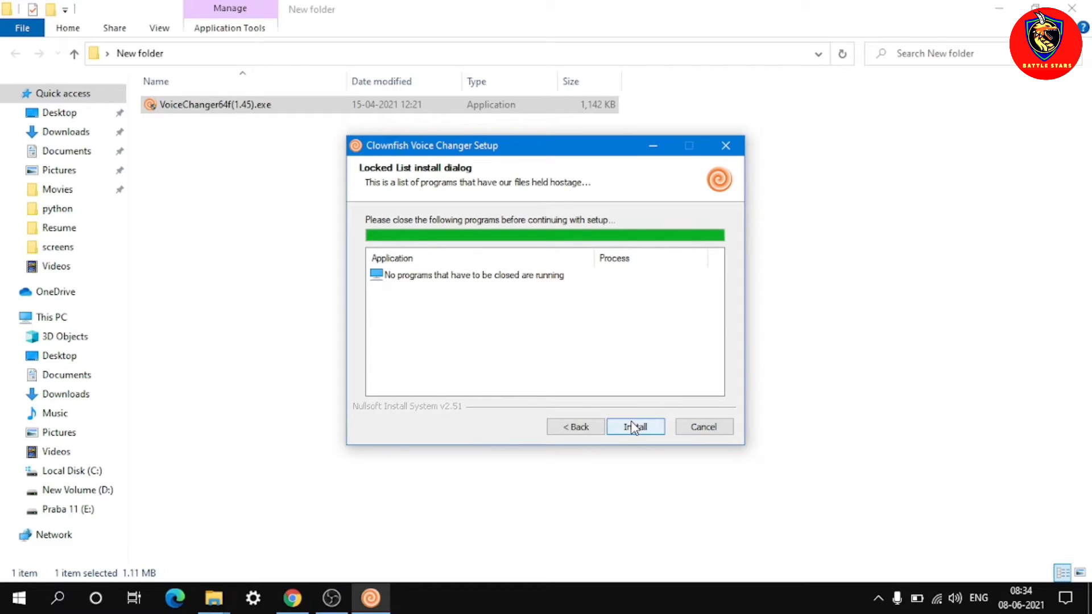
left_click(632, 427)
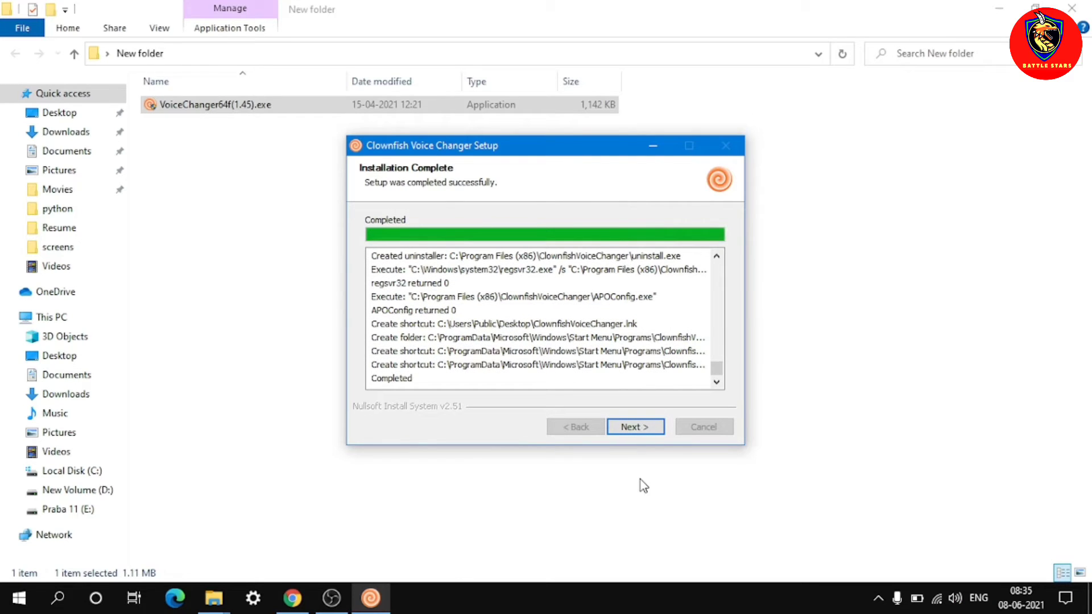
left_click(637, 428)
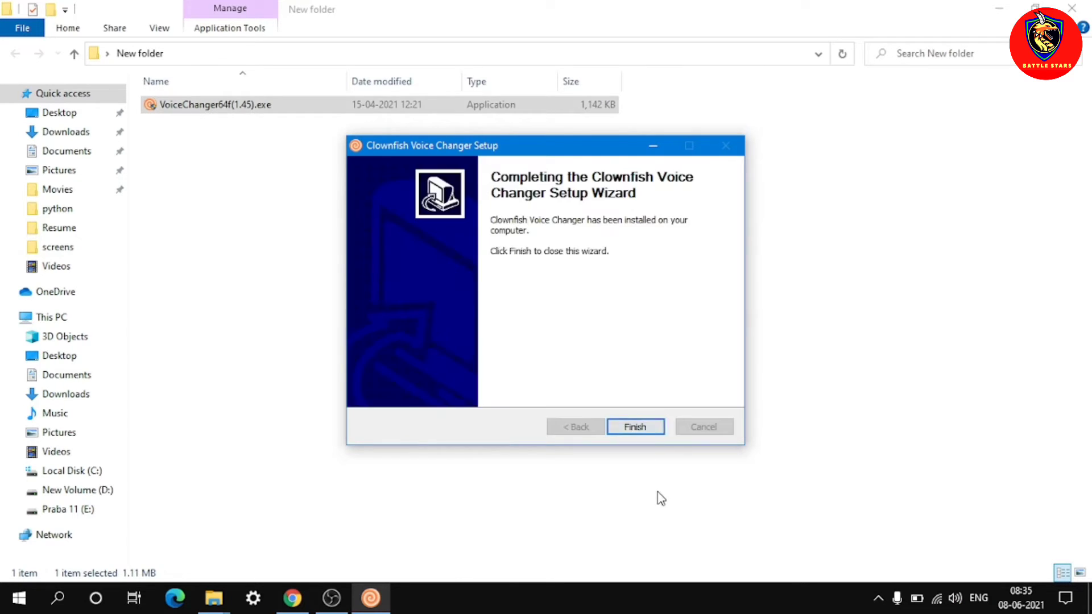
left_click(651, 434)
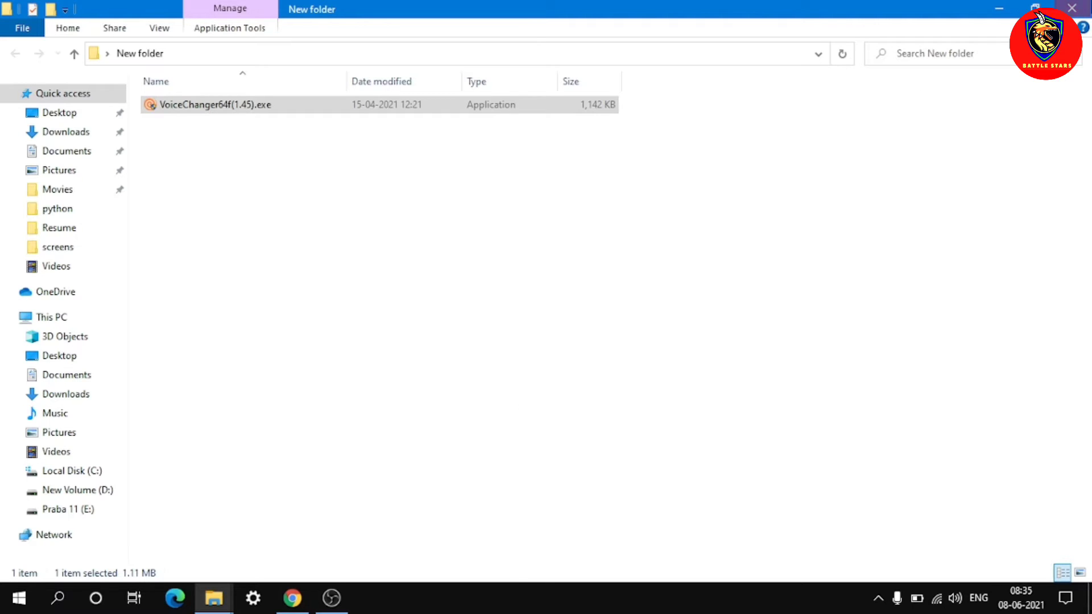
Move the Clownfish shortcut above New folder, launch it, and reveal the hidden tray icons.
left_click(999, 8)
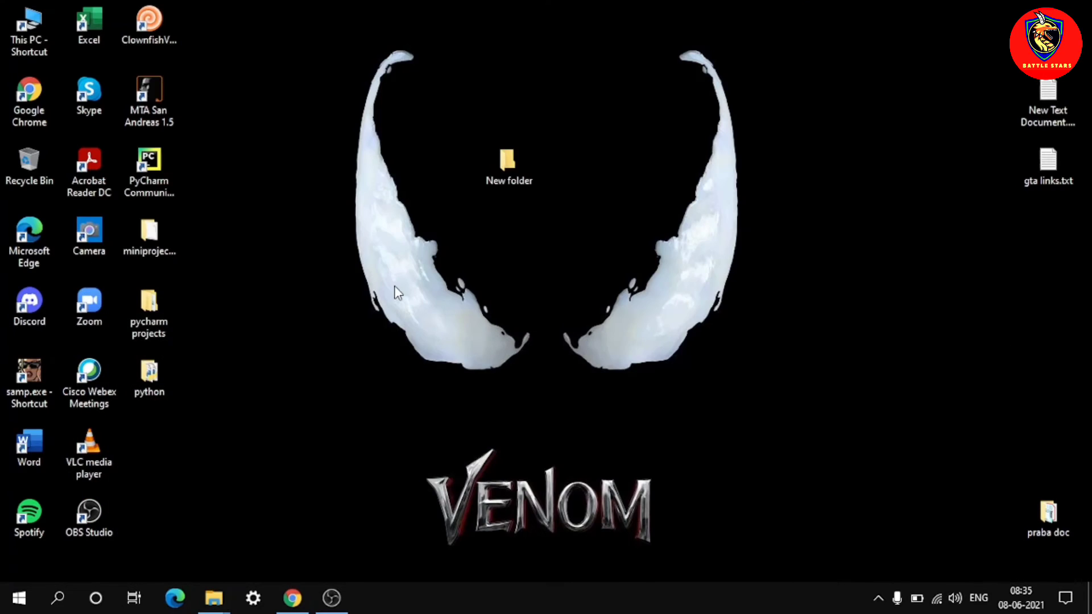
left_click_drag(157, 22, 508, 85)
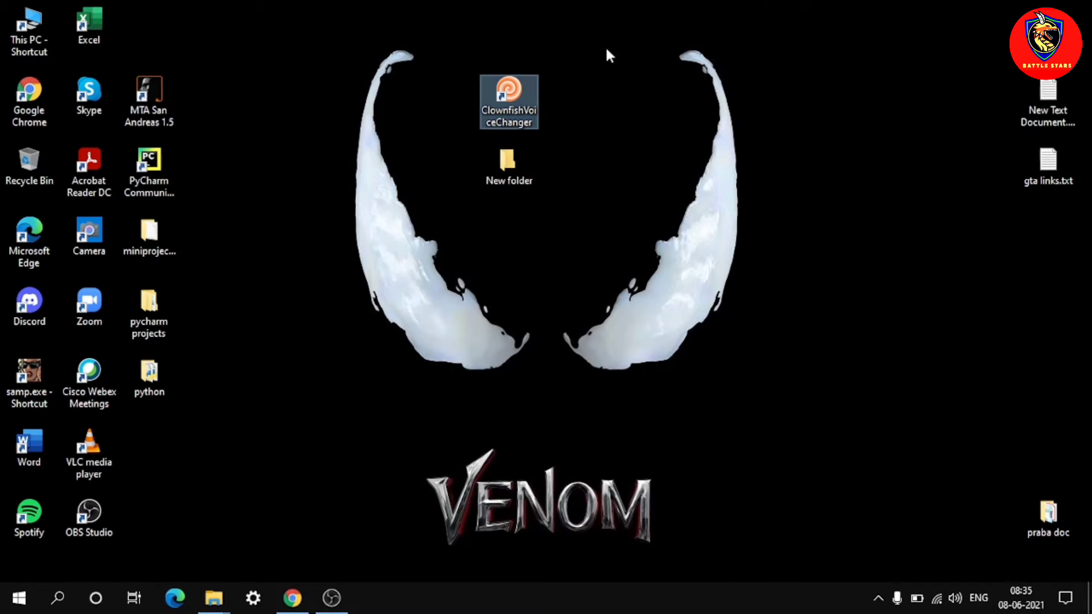
double_click(517, 91)
left_click(860, 599)
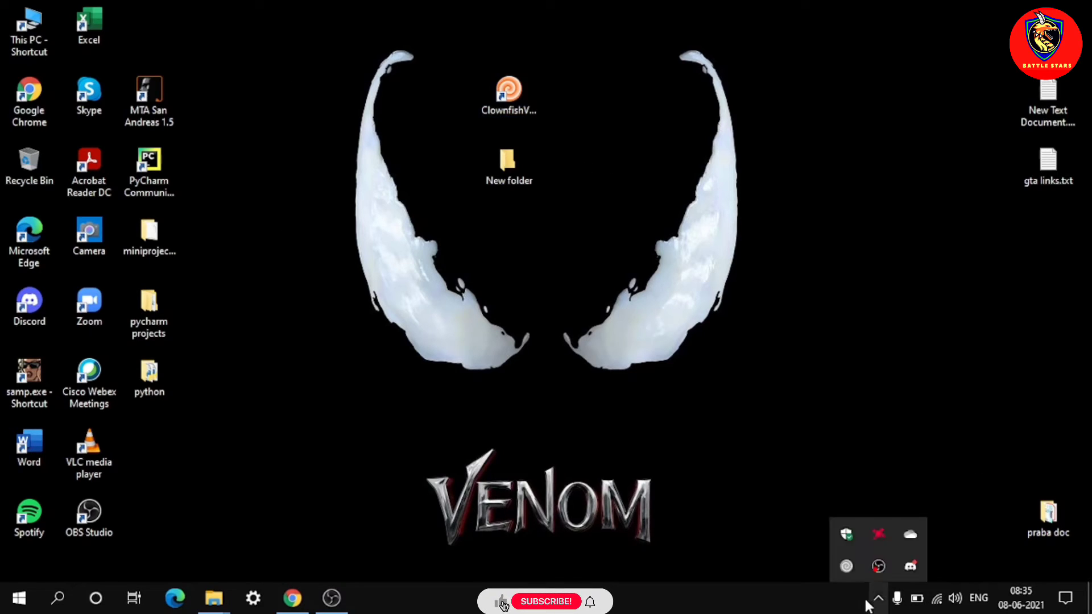
From the Clownfish tray menu, apply the Baby pitch effect and close the voice changer window.
right_click(847, 567)
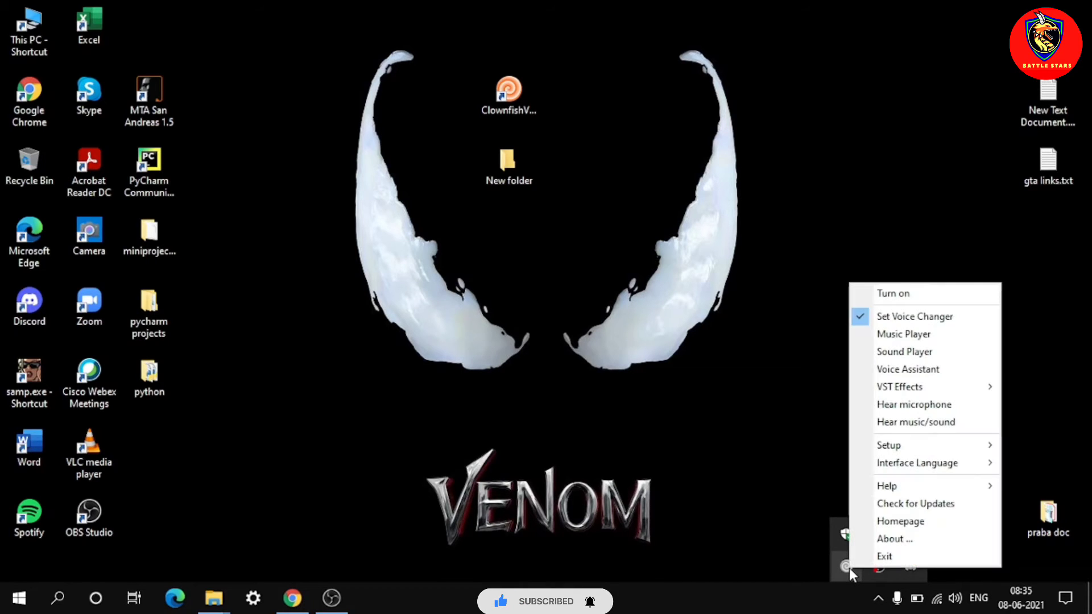
left_click(920, 318)
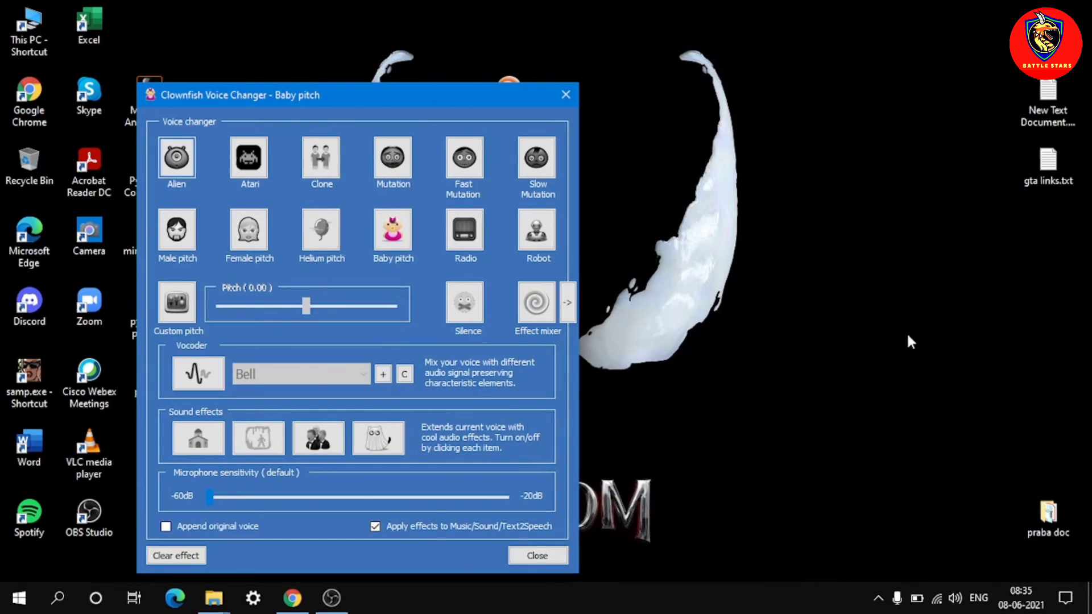
left_click(390, 232)
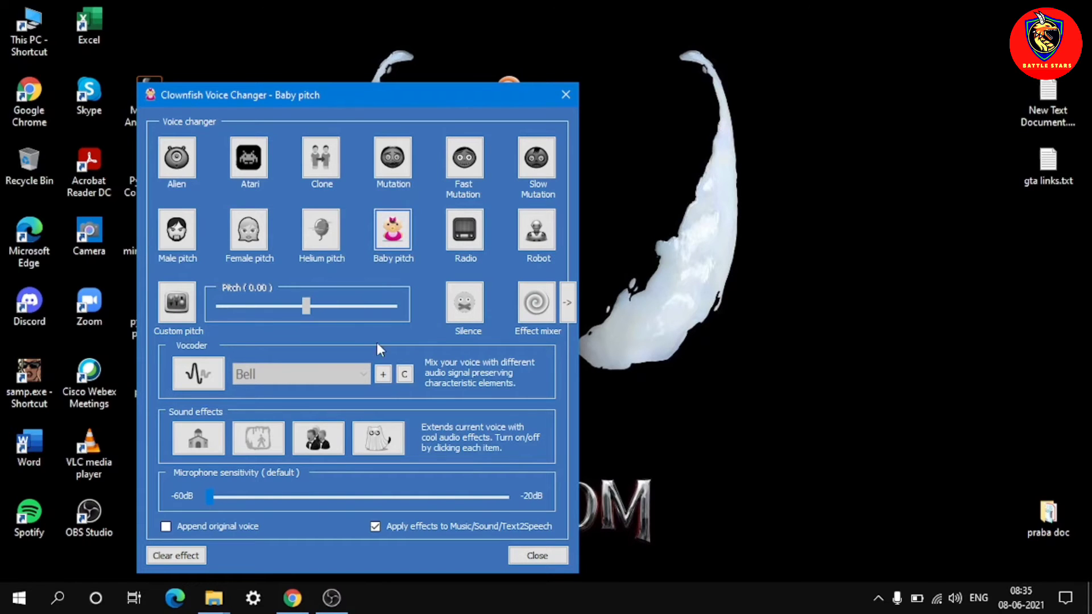
left_click(524, 554)
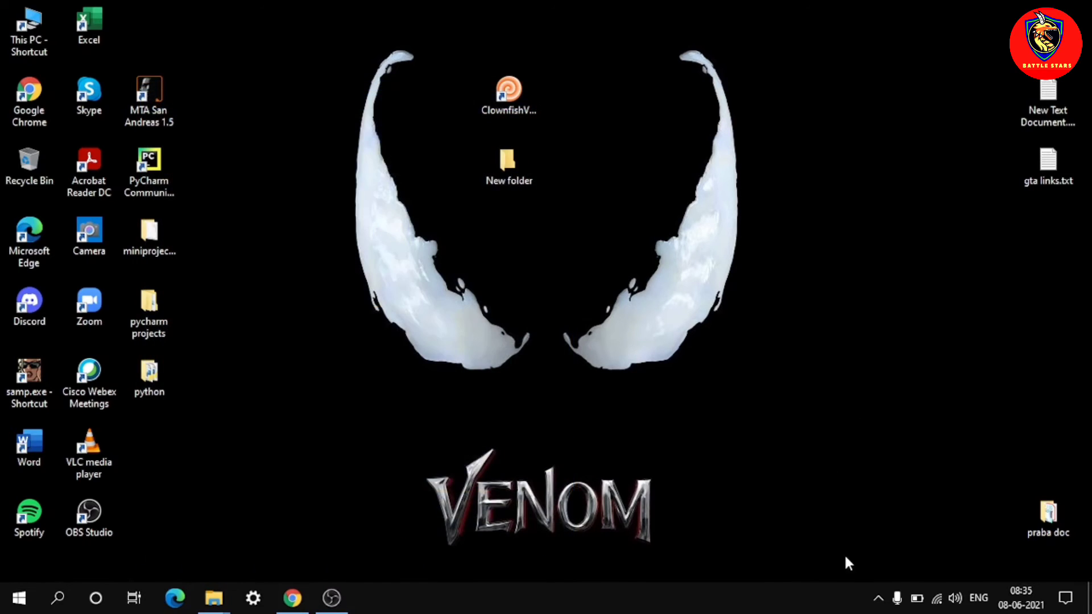
Turn on Hear microphone from the Clownfish tray menu, then open and close the effects window.
left_click(878, 597)
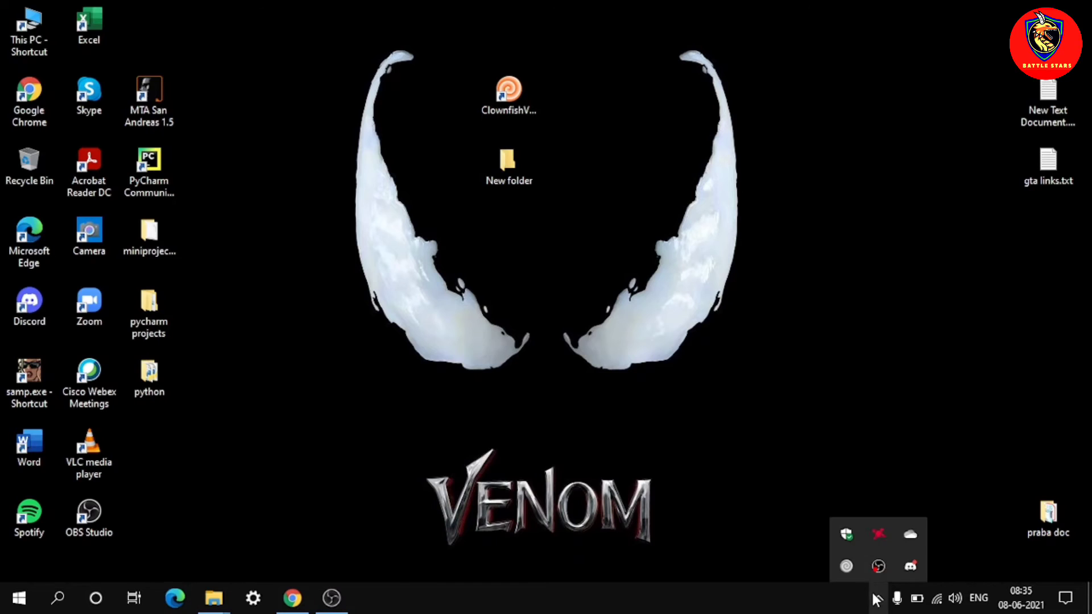
right_click(846, 565)
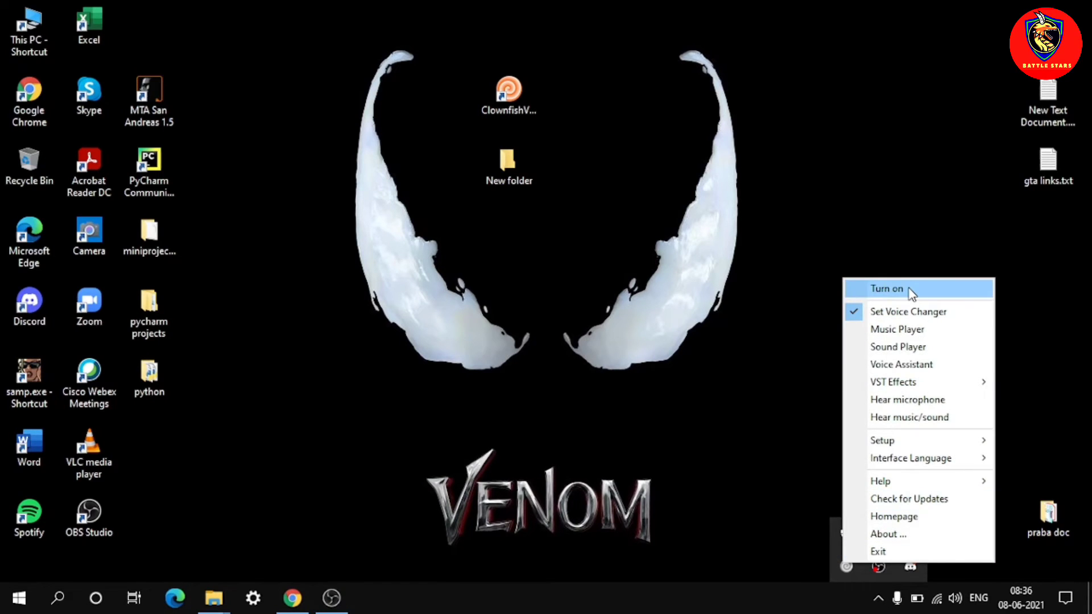
left_click(880, 400)
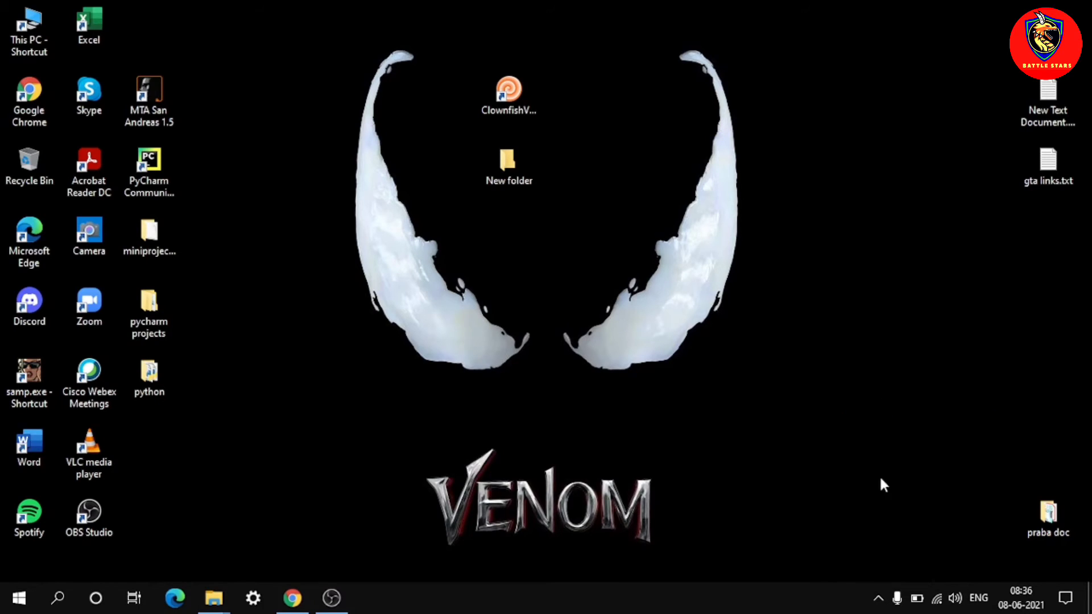
left_click(878, 597)
right_click(850, 558)
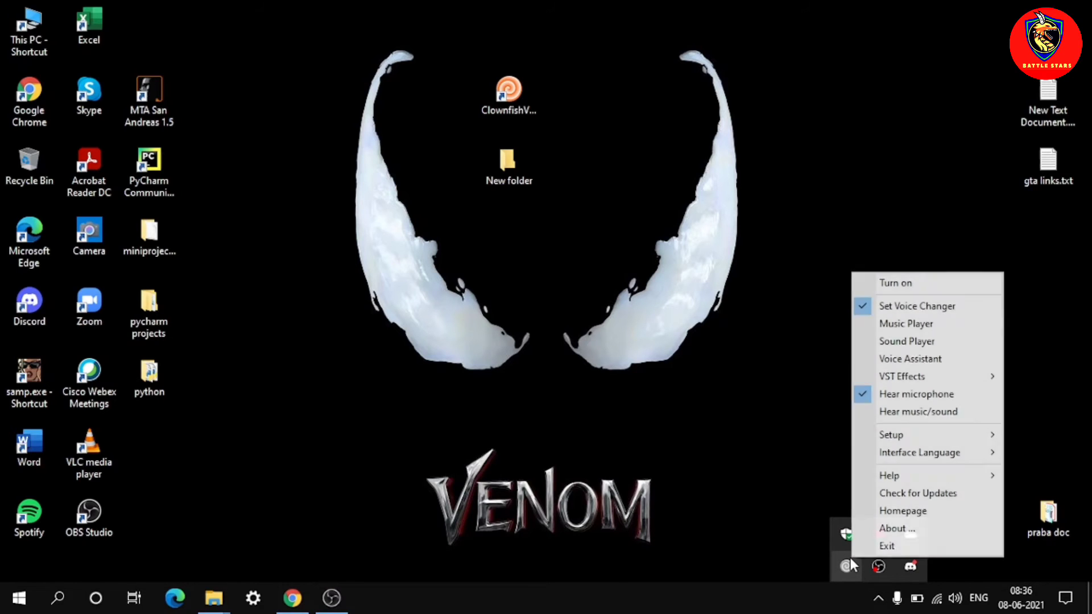
left_click(922, 305)
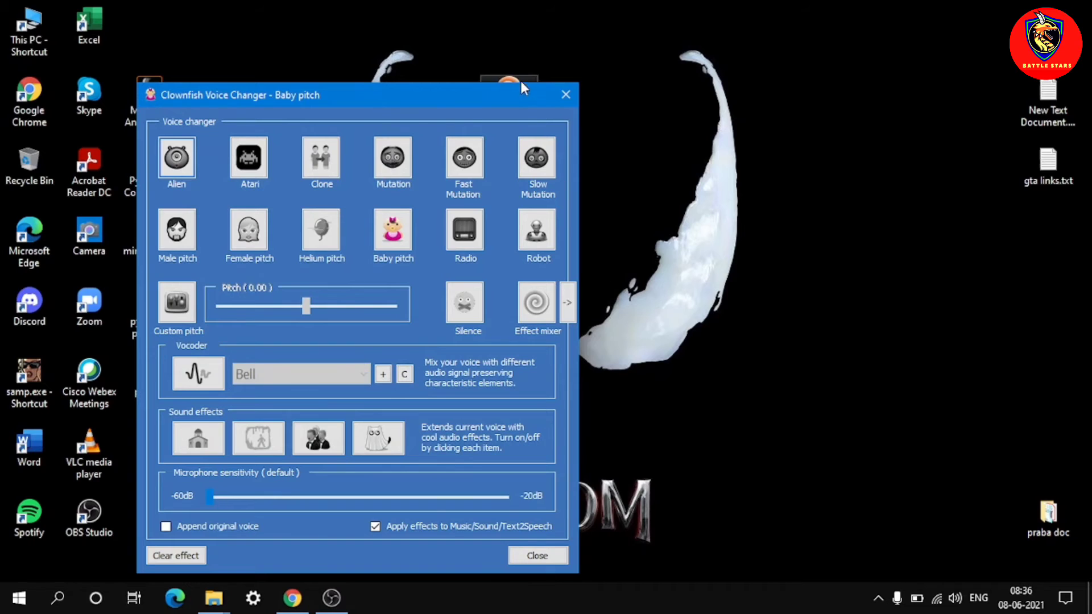
left_click(566, 95)
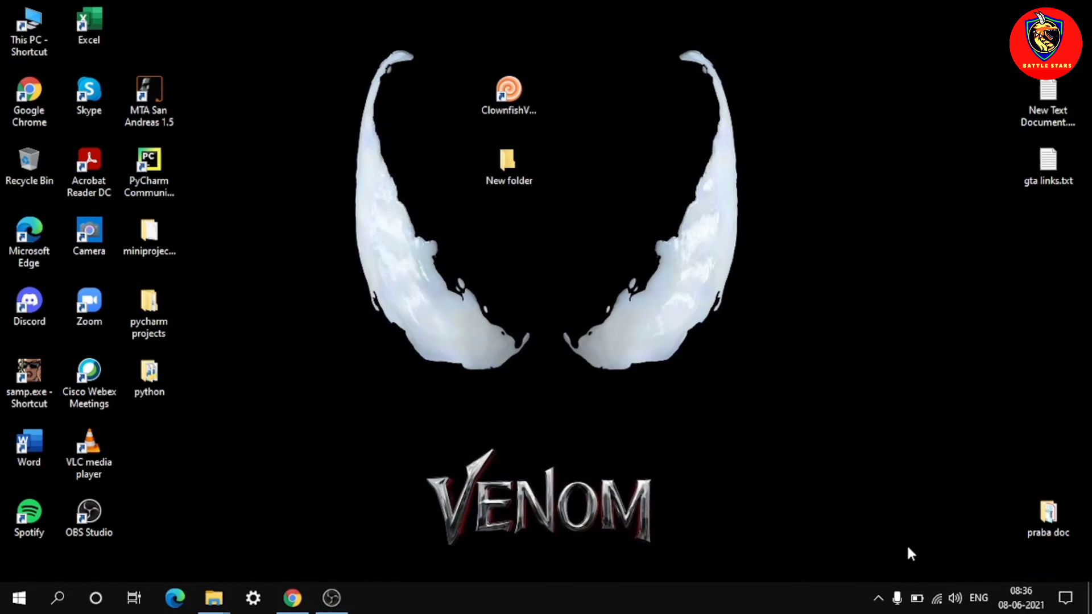
Turn Hear microphone back off and switch the voice changer on from the tray menu.
left_click(879, 598)
right_click(846, 567)
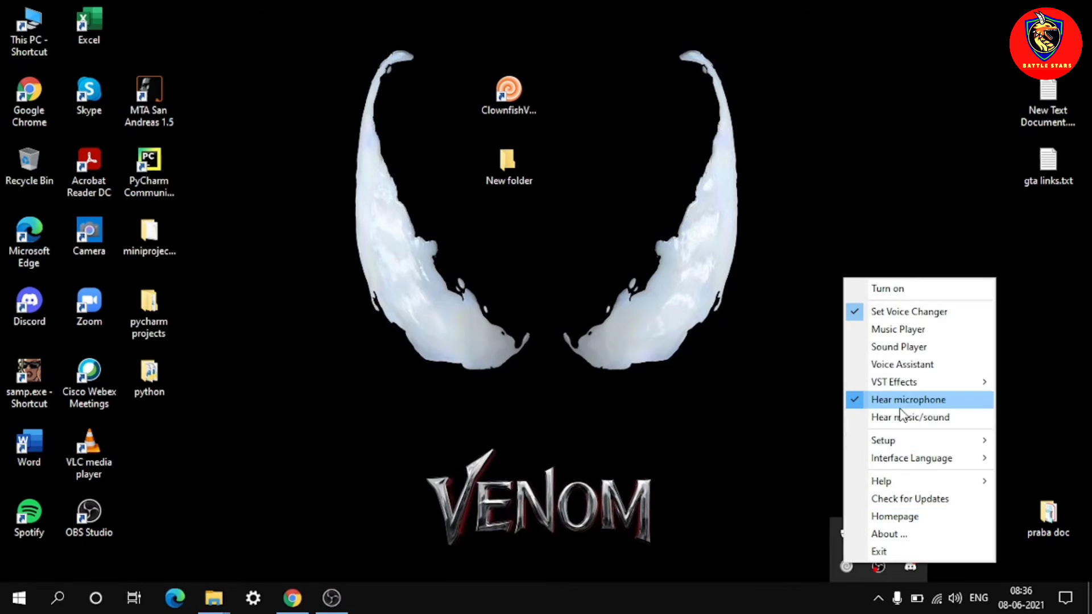
left_click(900, 401)
left_click(879, 597)
right_click(847, 566)
left_click(888, 286)
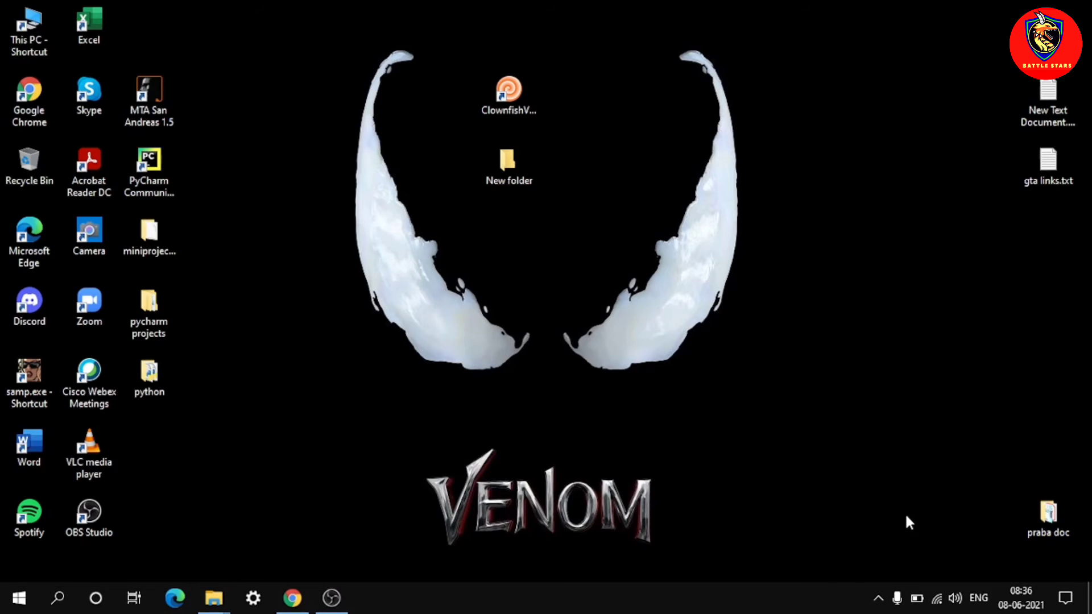
left_click(879, 597)
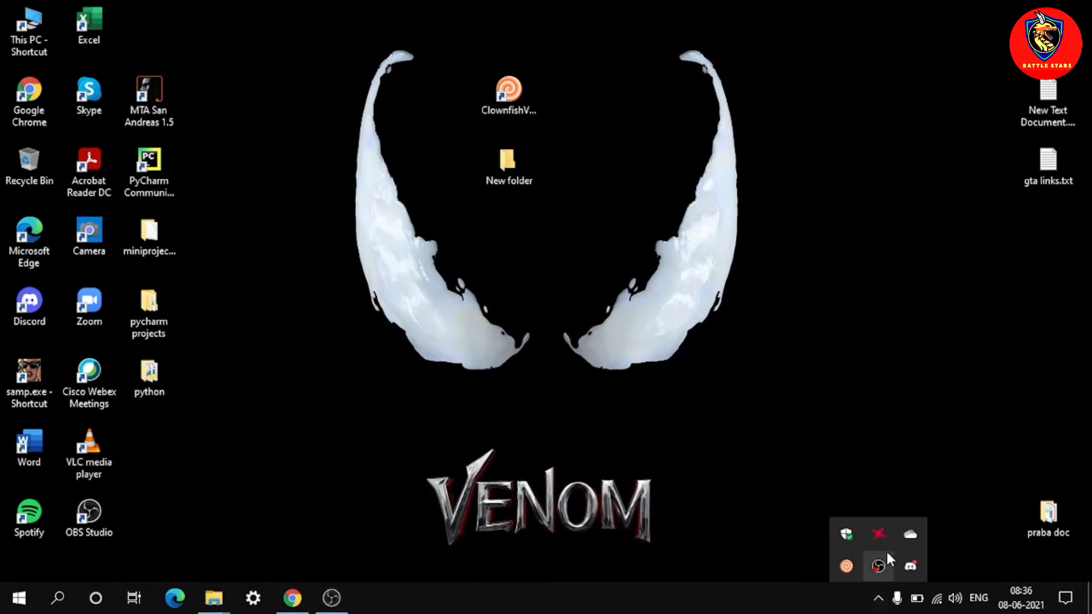
Open the voice effect settings and try the Alien, Male, Female and Helium pitch effects.
right_click(849, 563)
left_click(883, 314)
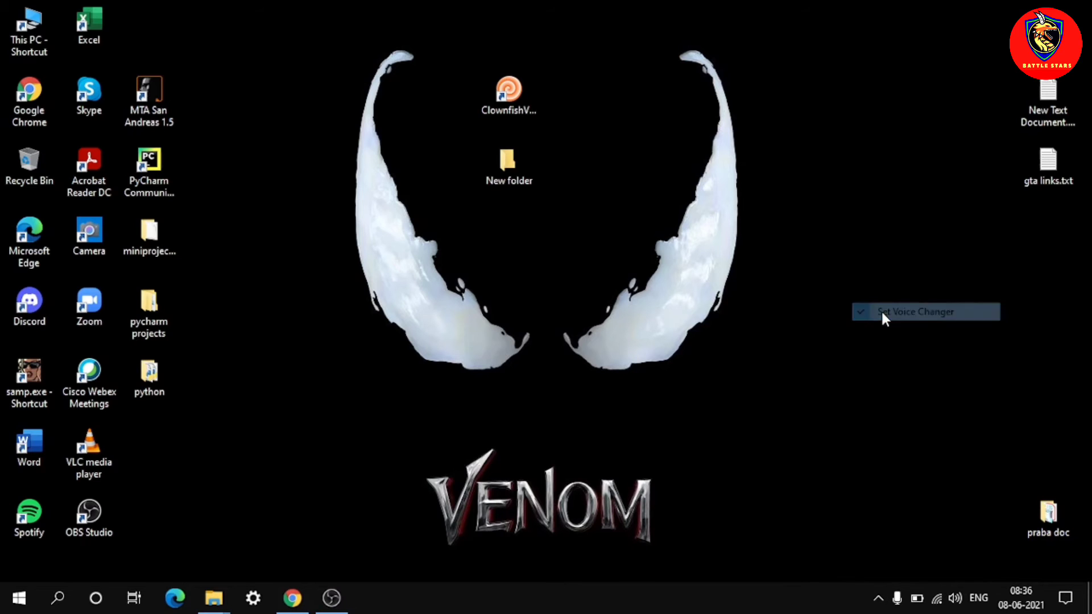
left_click_drag(318, 108, 430, 43)
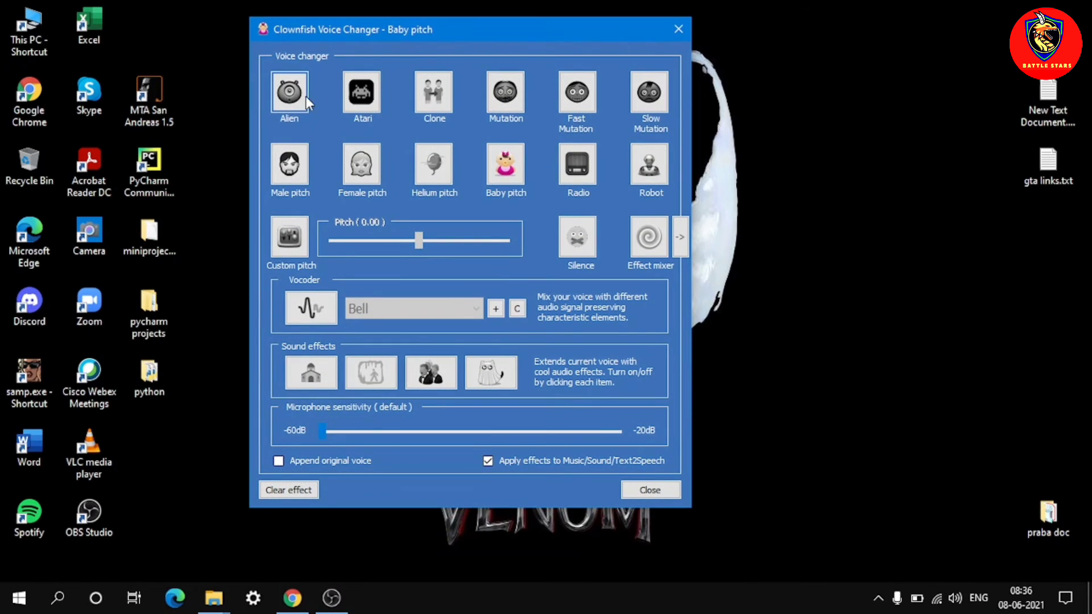
left_click(289, 92)
left_click(289, 165)
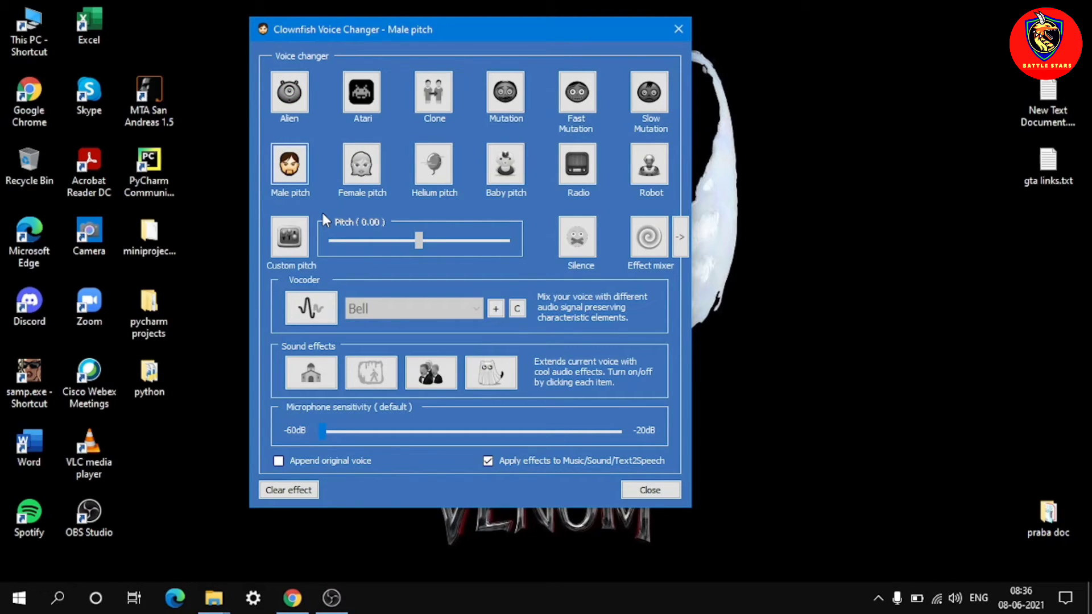
left_click(355, 170)
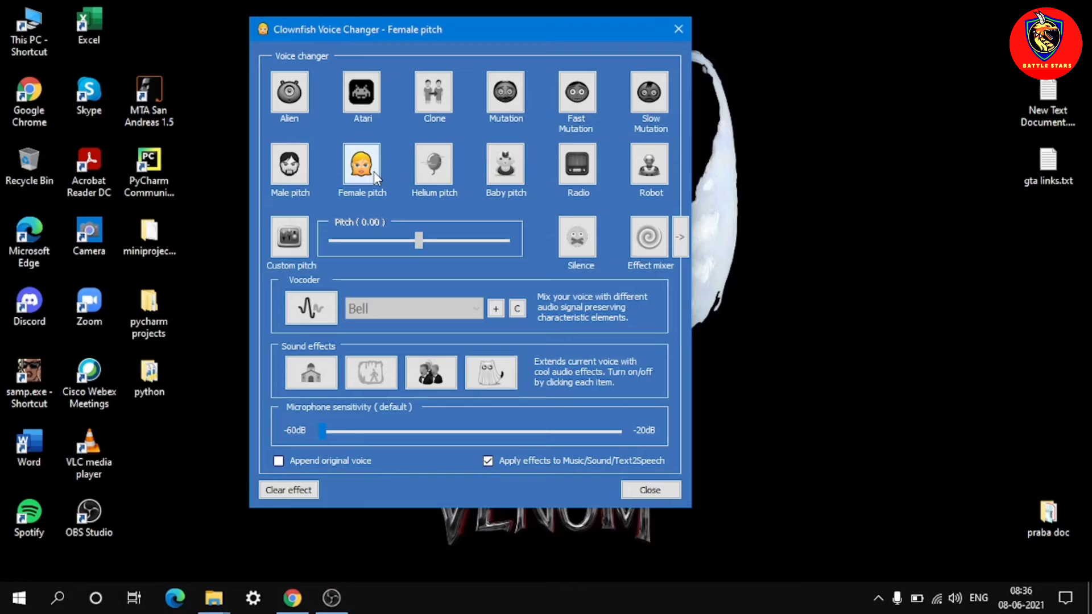
left_click(433, 165)
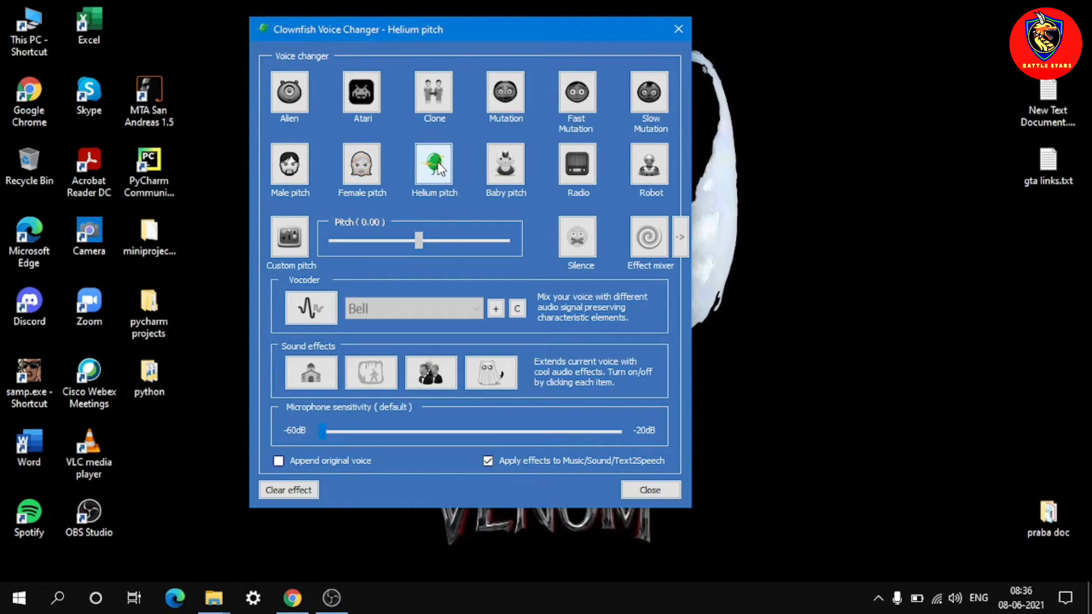
Select Baby pitch, clear the effect, reapply Baby pitch, and close the window.
left_click(498, 169)
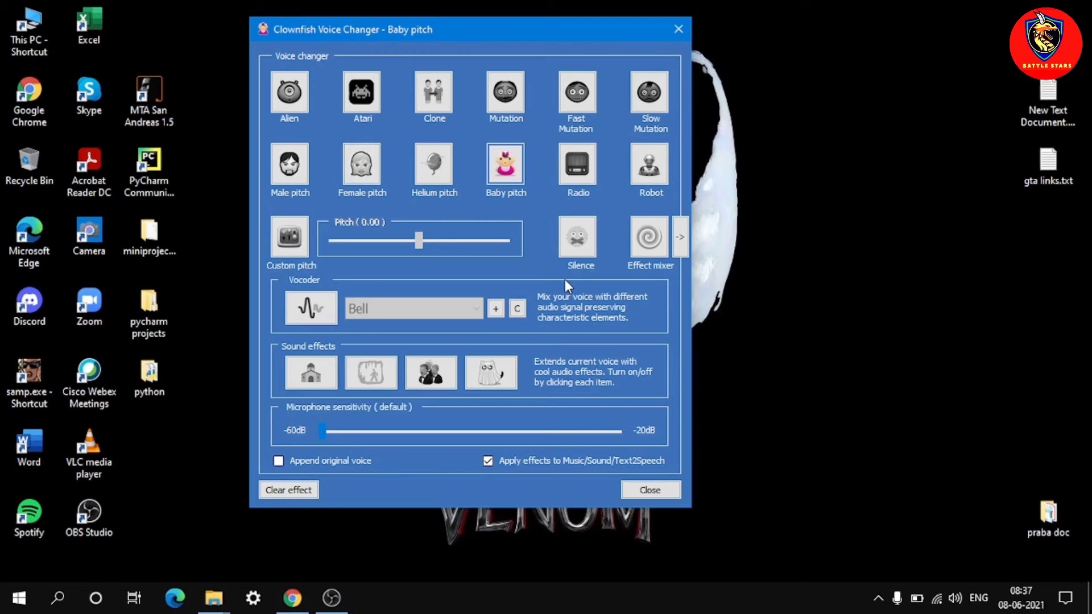
left_click(295, 490)
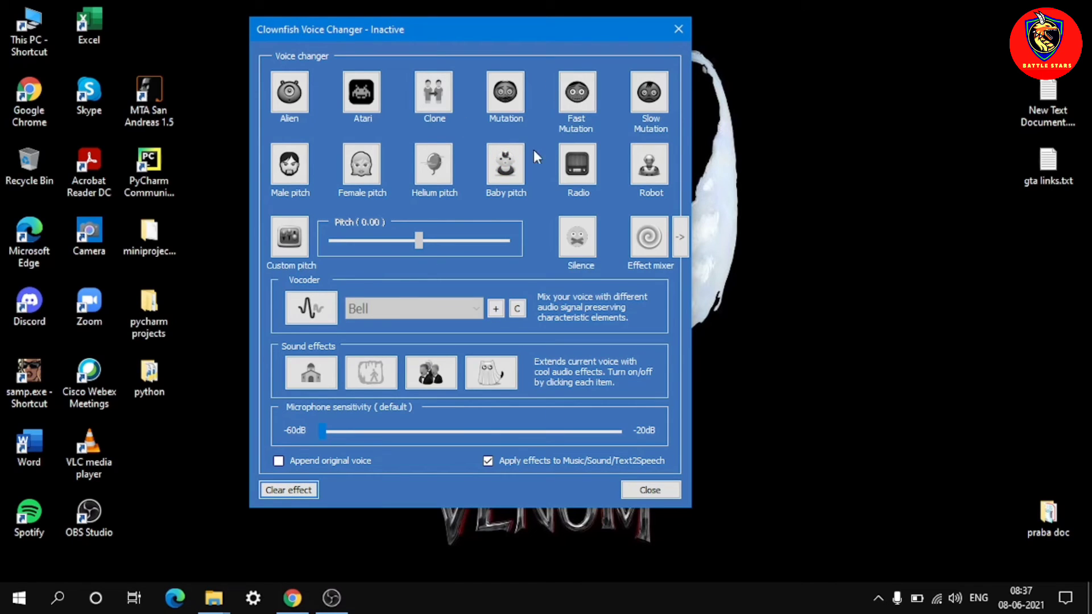
left_click(507, 171)
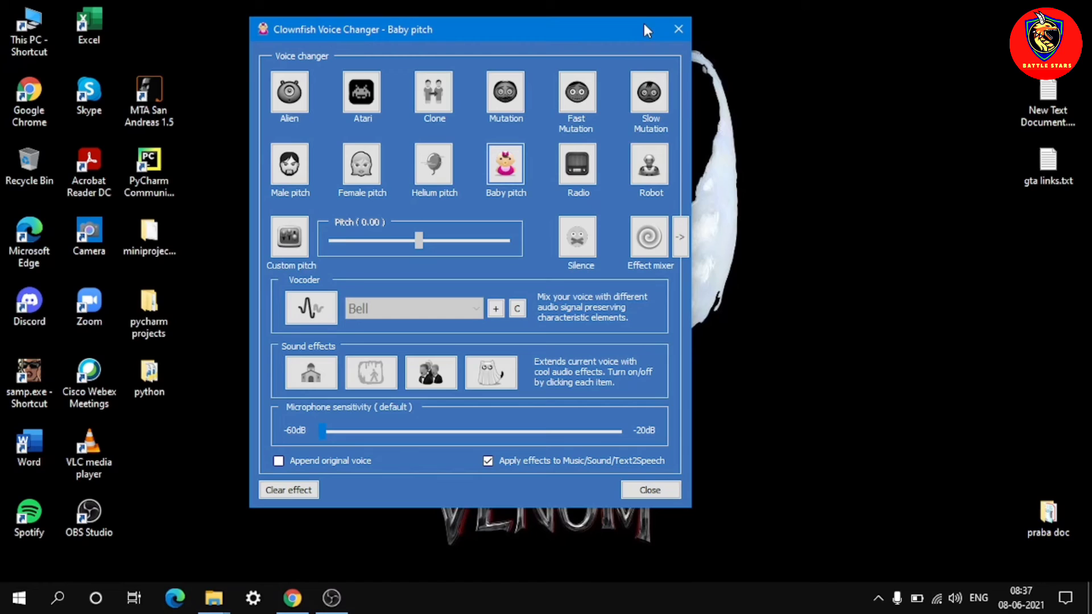
left_click(651, 494)
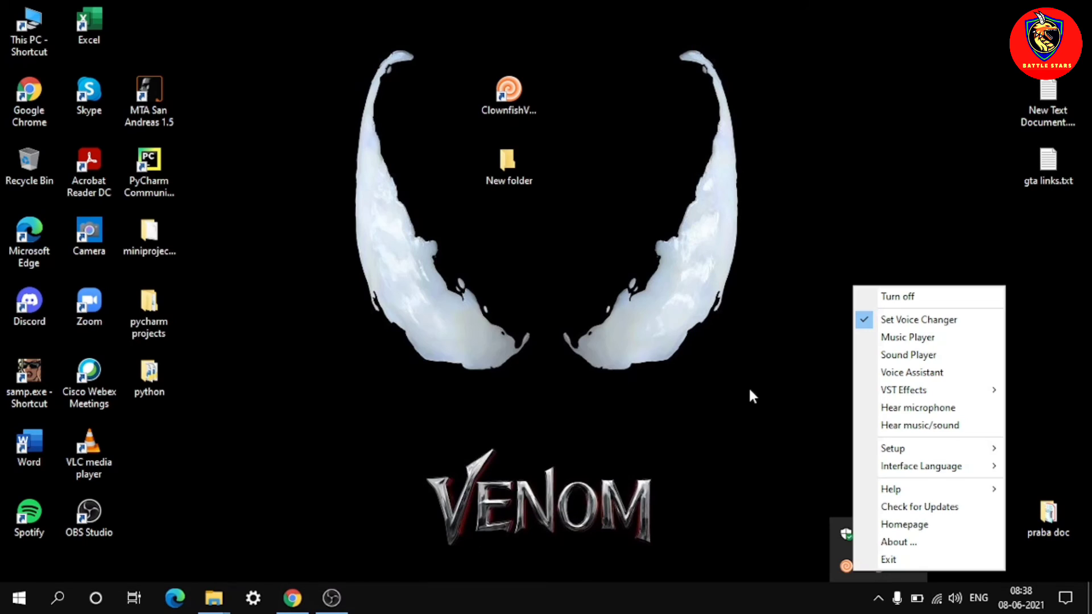
left_click(749, 390)
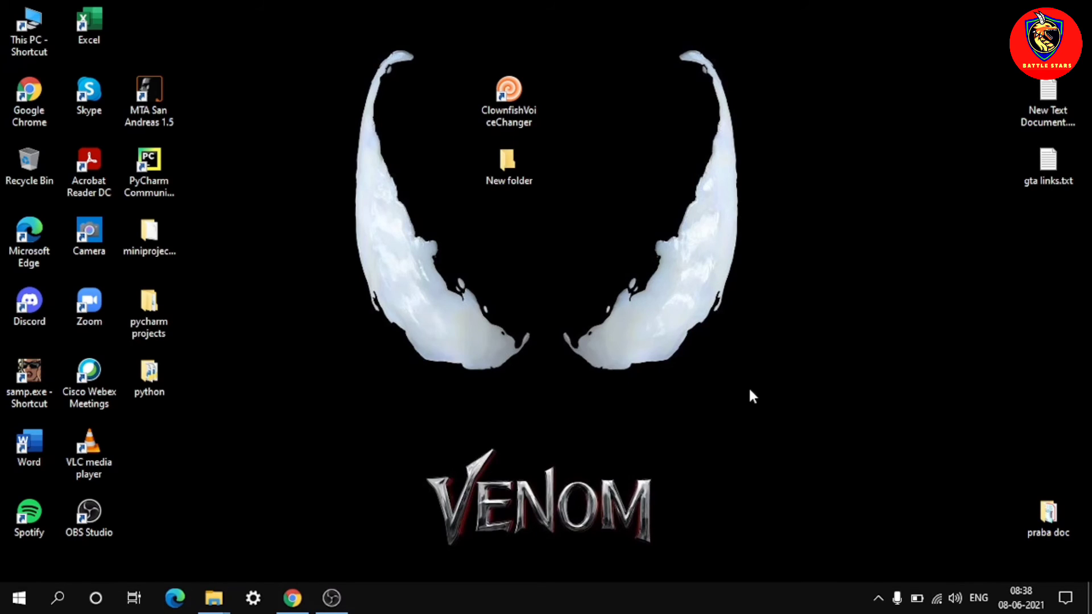
left_click(879, 598)
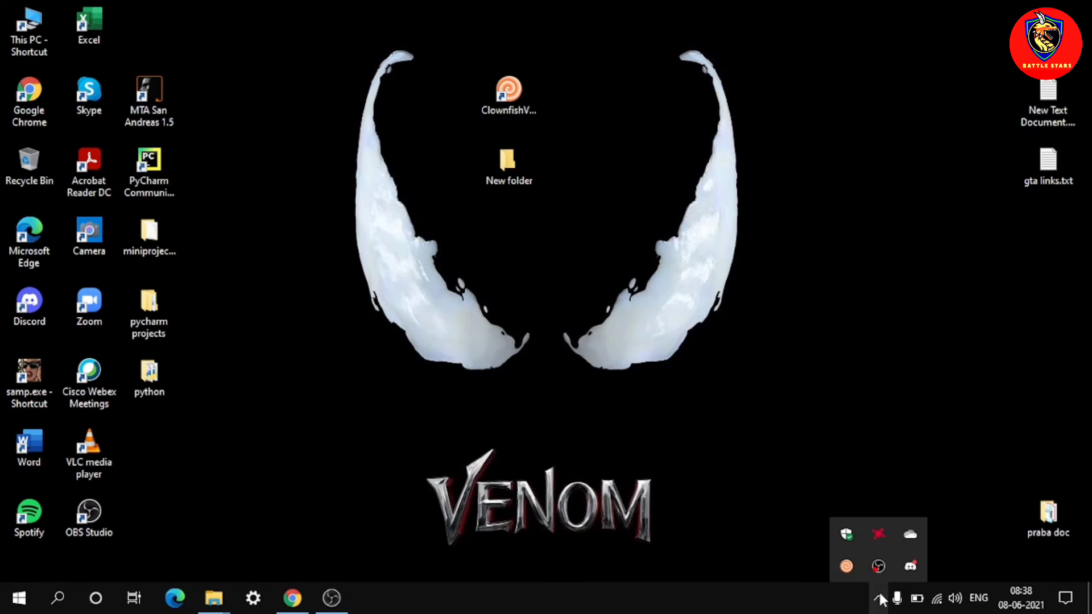